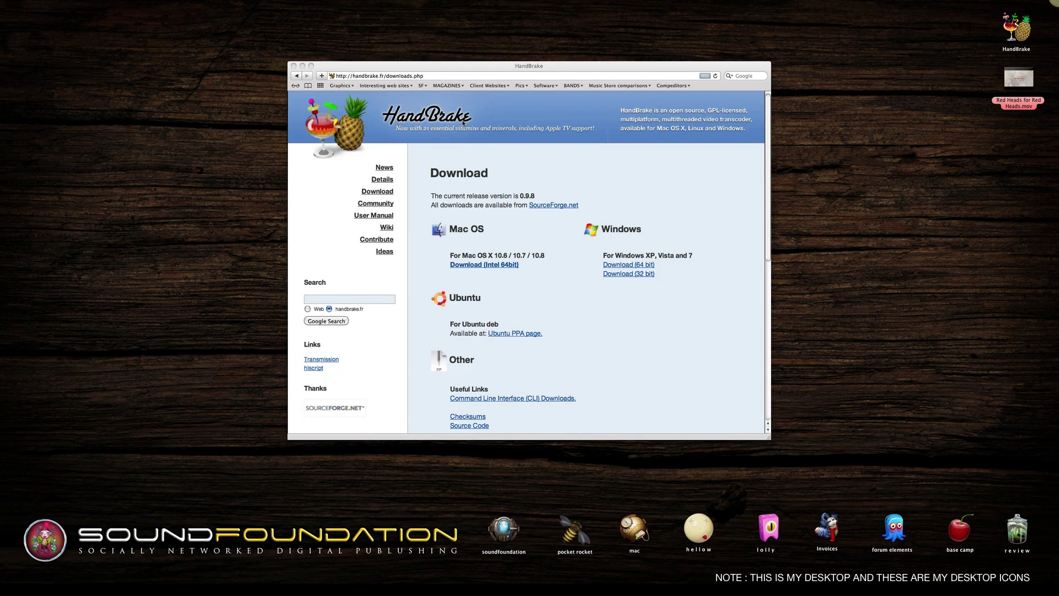
Start downloading the Mac OS Intel 64-bit HandBrake build, then clear the desktop selection.
left_click(499, 267)
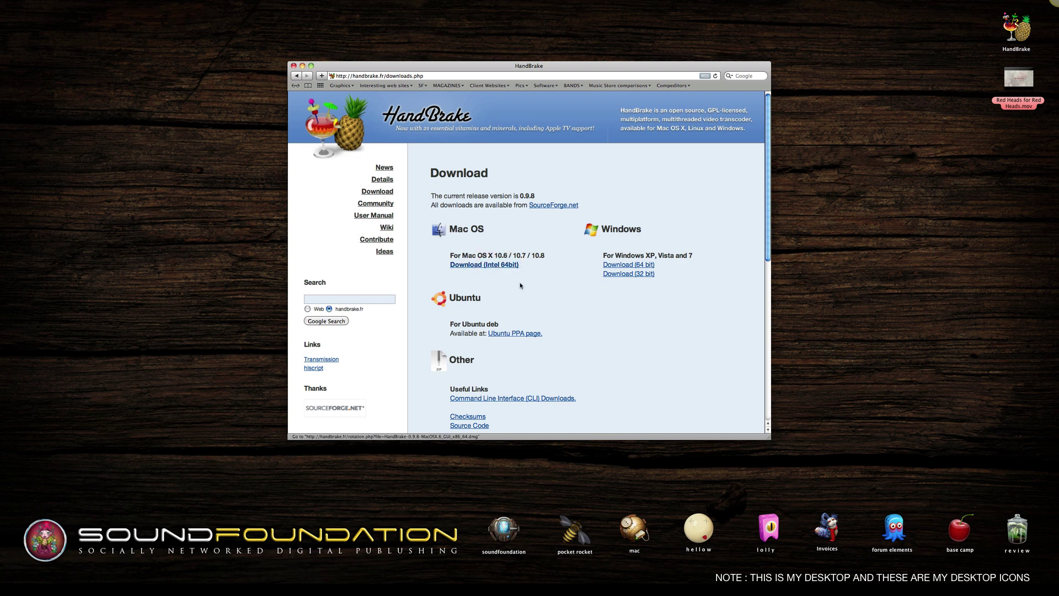
left_click(892, 112)
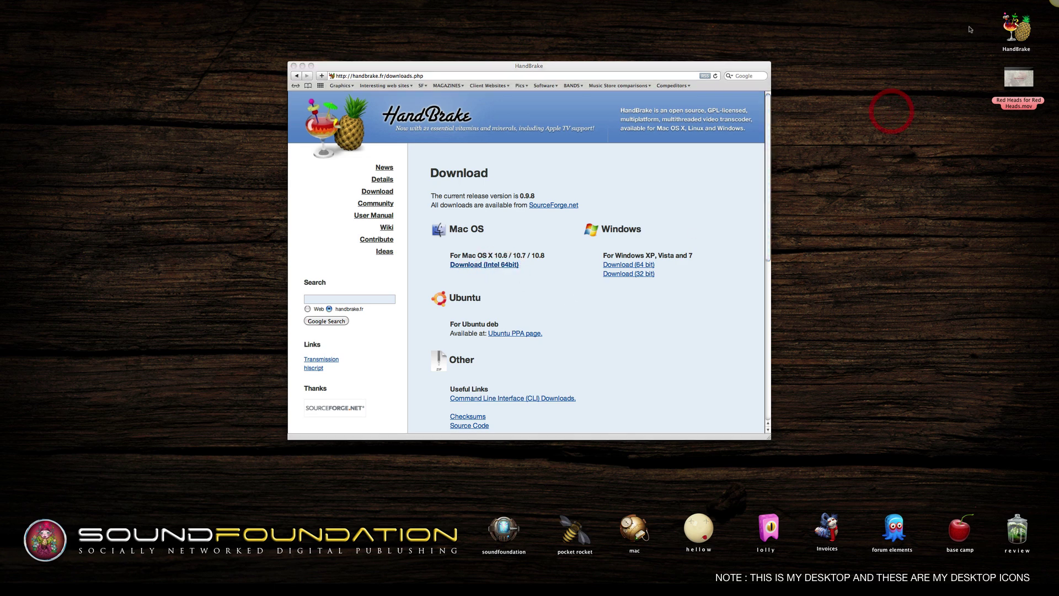
left_click(1020, 44)
left_click(981, 29)
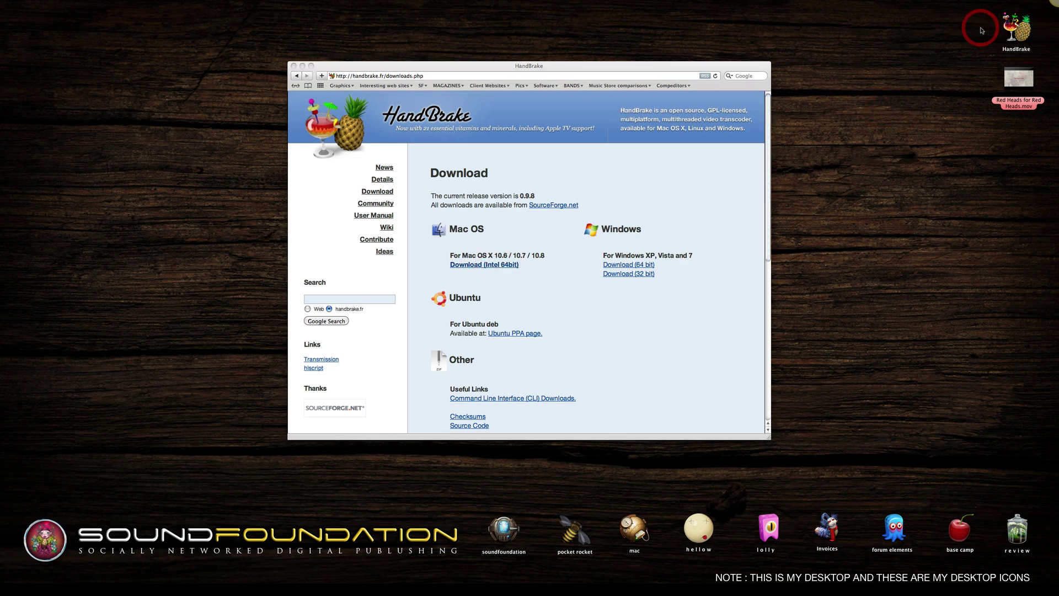
Show Get Info for Red Heads for Red Heads.mov, highlight its 2.51 GB size, and close the web page.
left_click_drag(980, 78, 1037, 113)
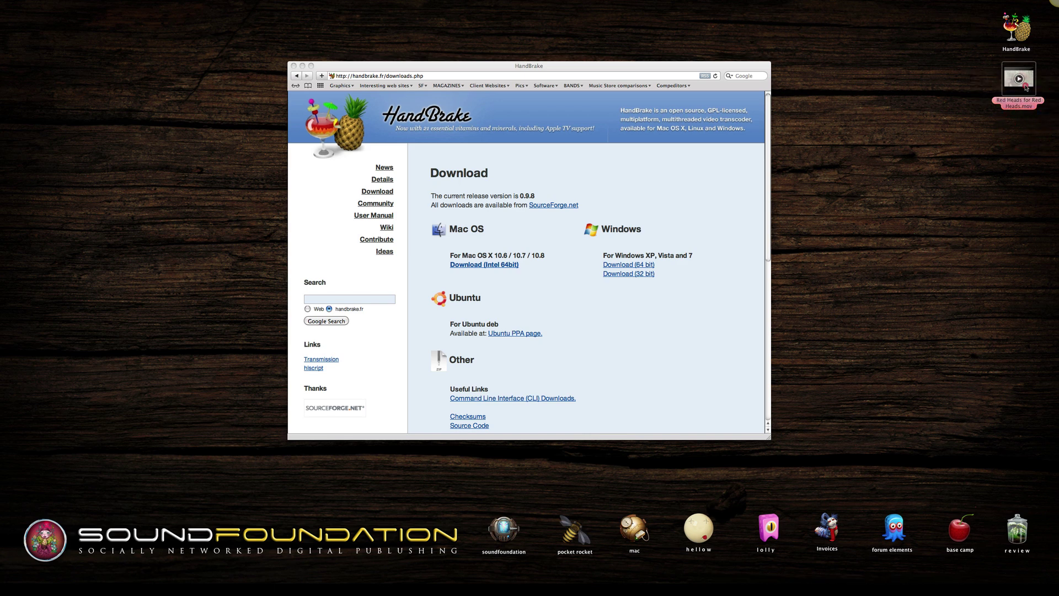
key("super+i")
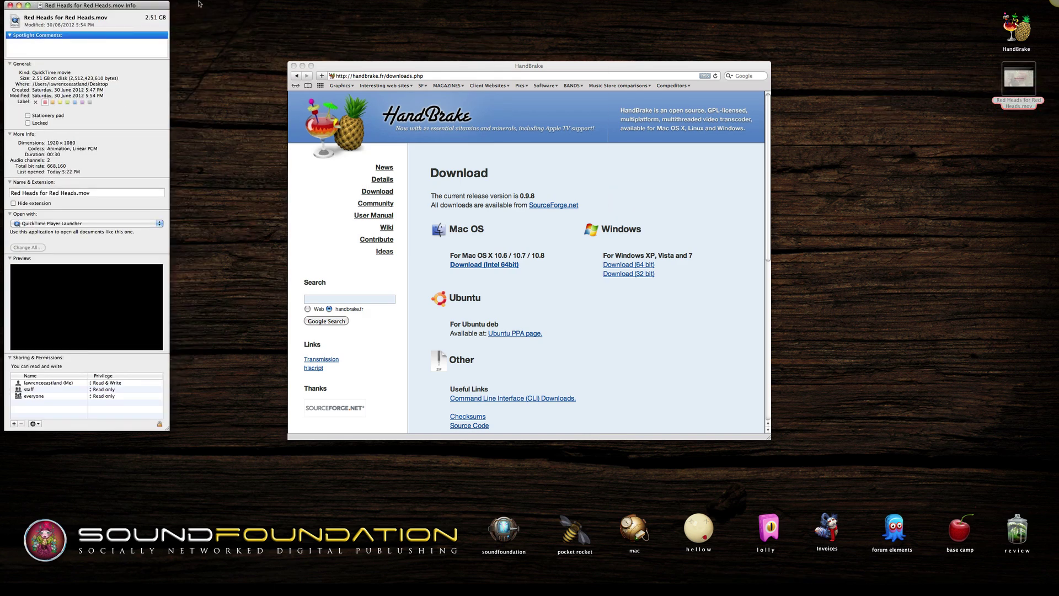
left_click_drag(144, 18, 167, 19)
left_click(212, 124)
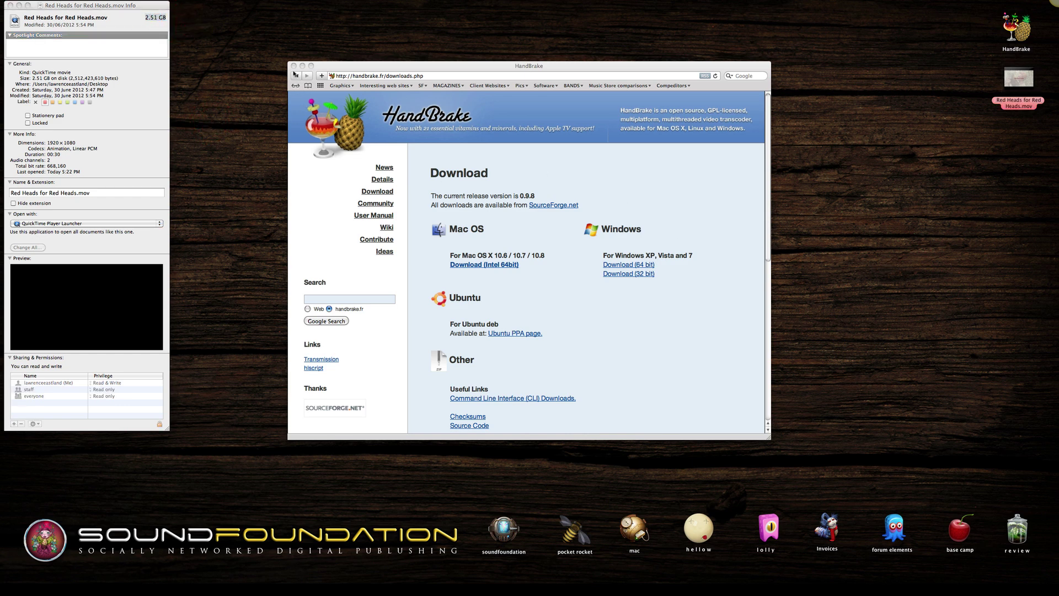
left_click(294, 66)
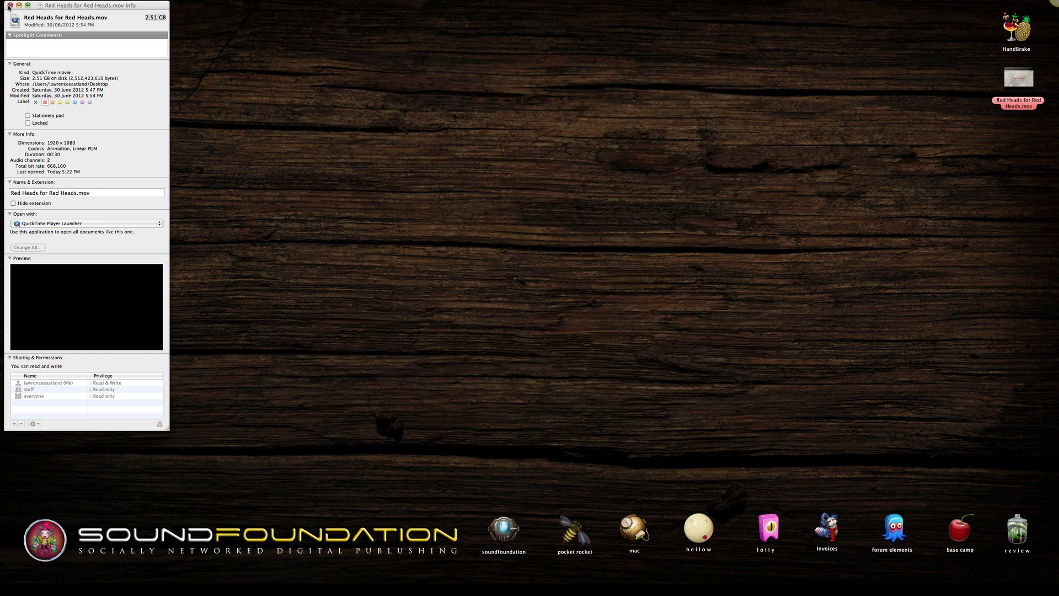
Close the Info window, launch HandBrake and load Red Heads for Red Heads.mov as its source.
left_click(10, 6)
double_click(1020, 35)
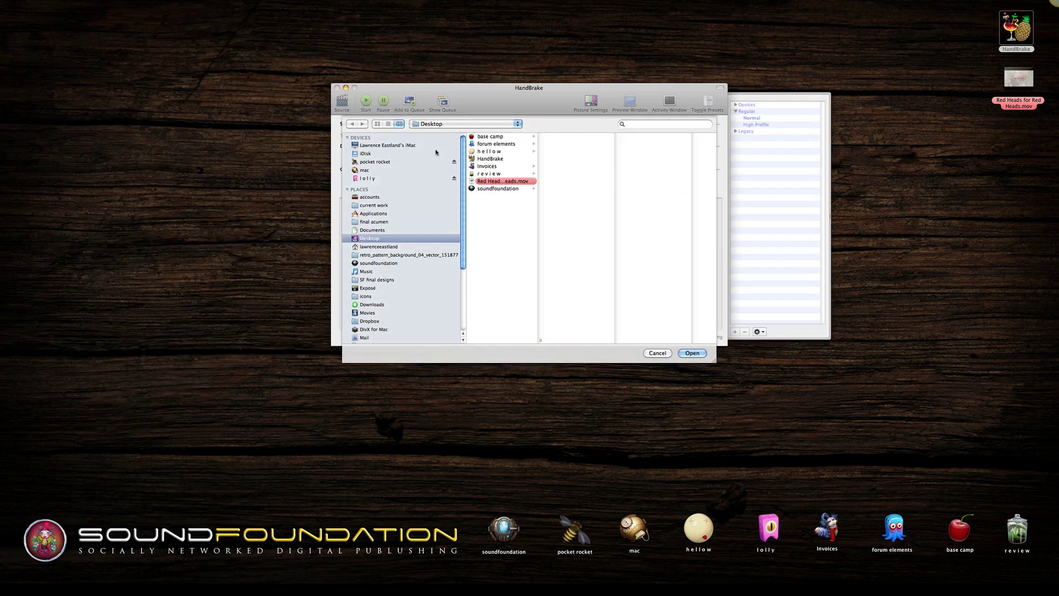
left_click(491, 182)
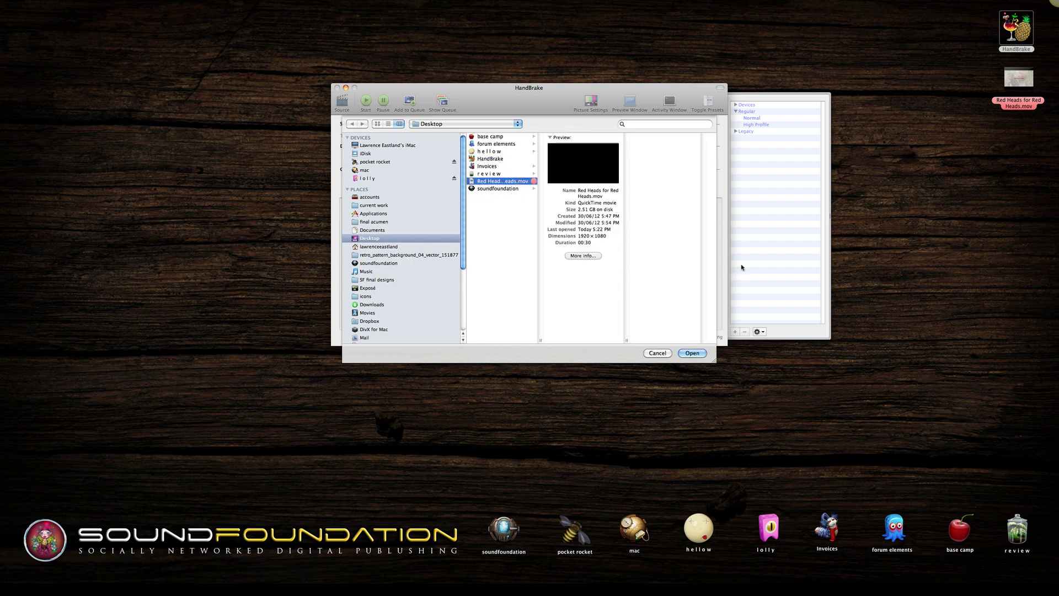
left_click(693, 353)
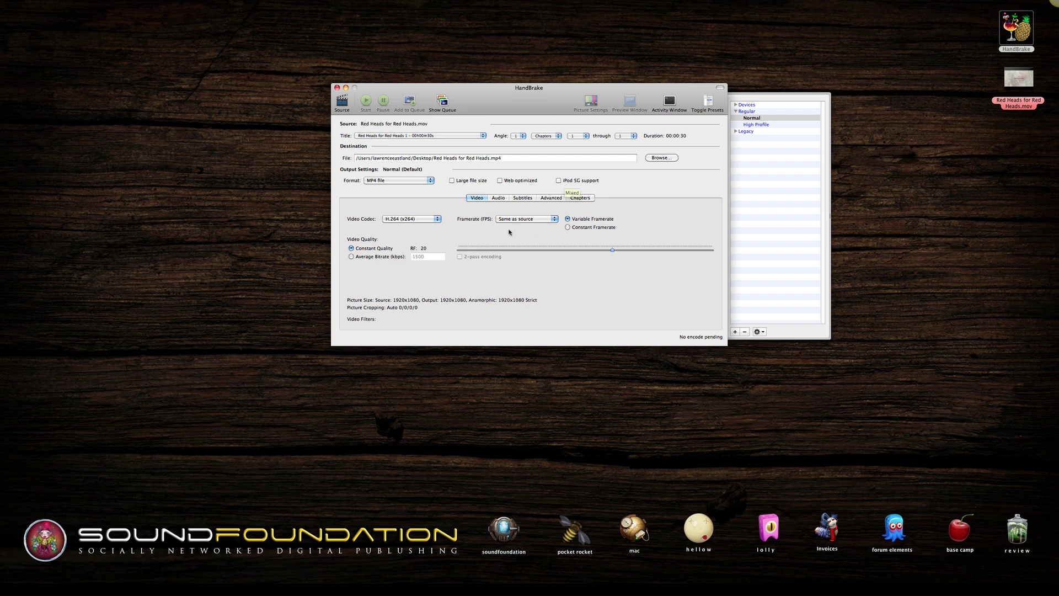
Enable Web optimized and encode Red Heads for Red Heads.mp4 to the desktop.
left_click(500, 181)
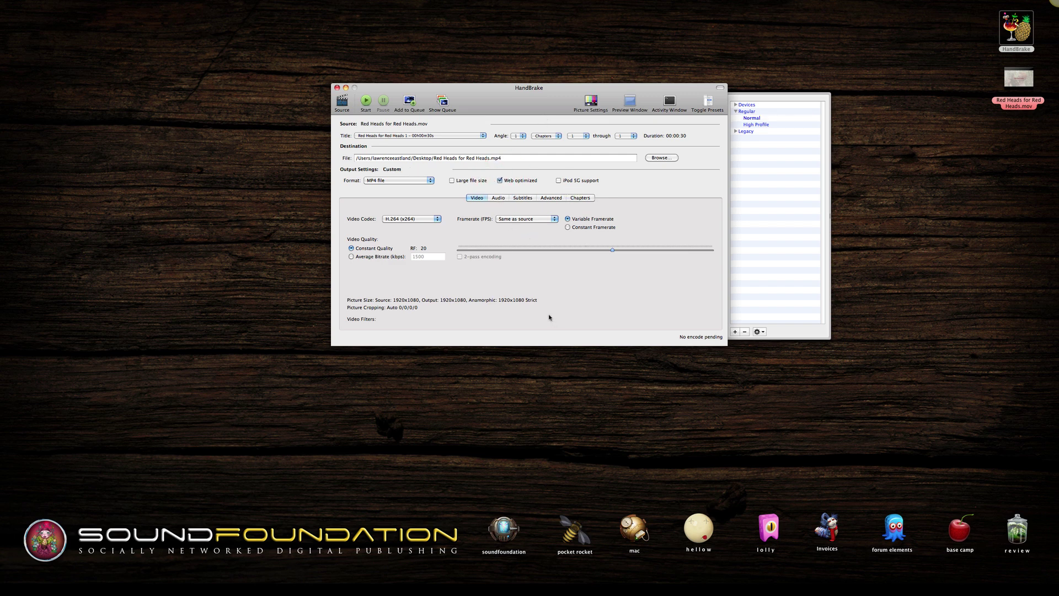
left_click(366, 102)
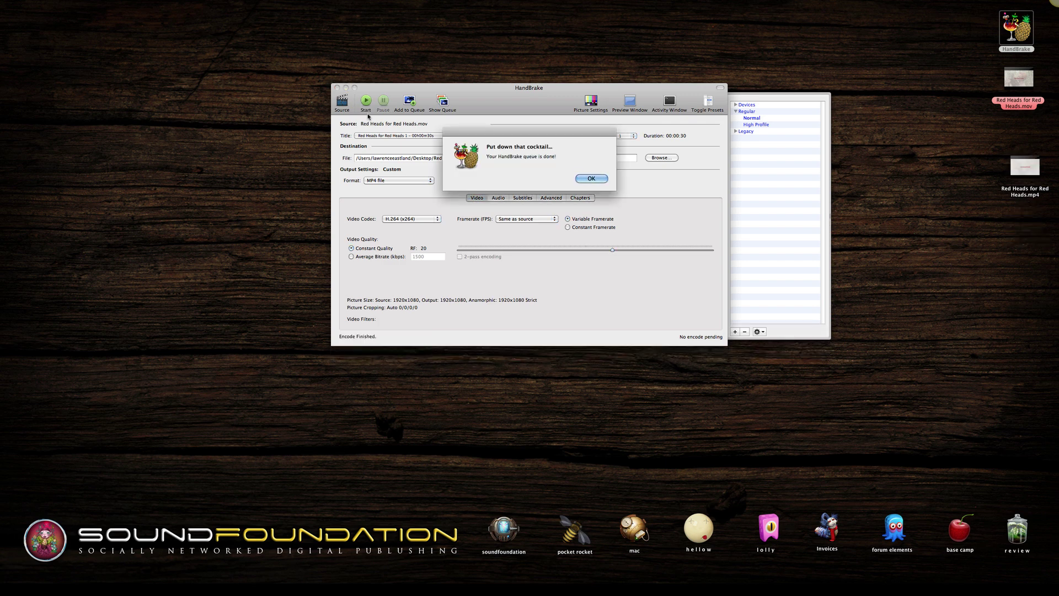
Dismiss the queue-done alert and show Get Info for the new MP4 on the desktop.
left_click(590, 178)
left_click(956, 201)
mouse_move(1035, 171)
left_mouse_down()
mouse_move(1030, 143)
mouse_move(1040, 175)
mouse_move(1019, 178)
left_mouse_up()
left_click(970, 190)
key("super+i")
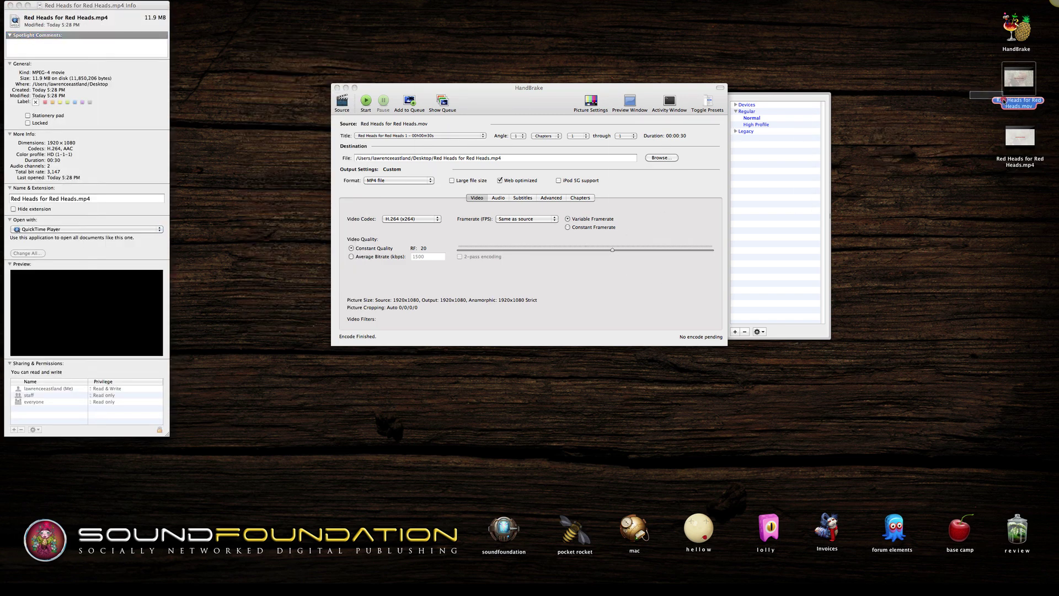
Compare the original's 2.51 GB Info with the MP4's 11.9 MB, then close all Info windows.
left_click(1007, 102)
key("super+i")
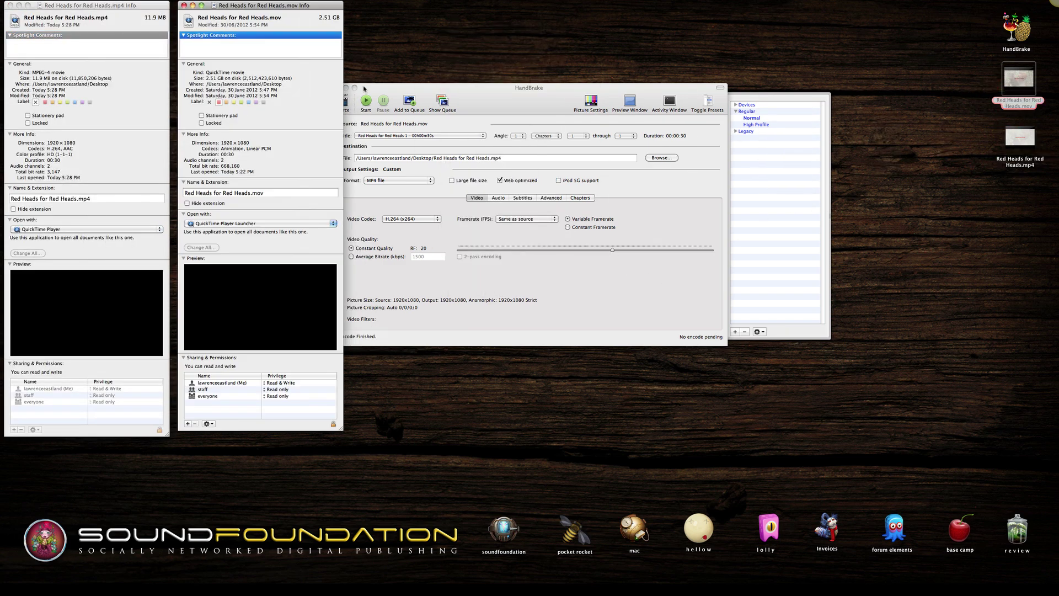
key("super+grave")
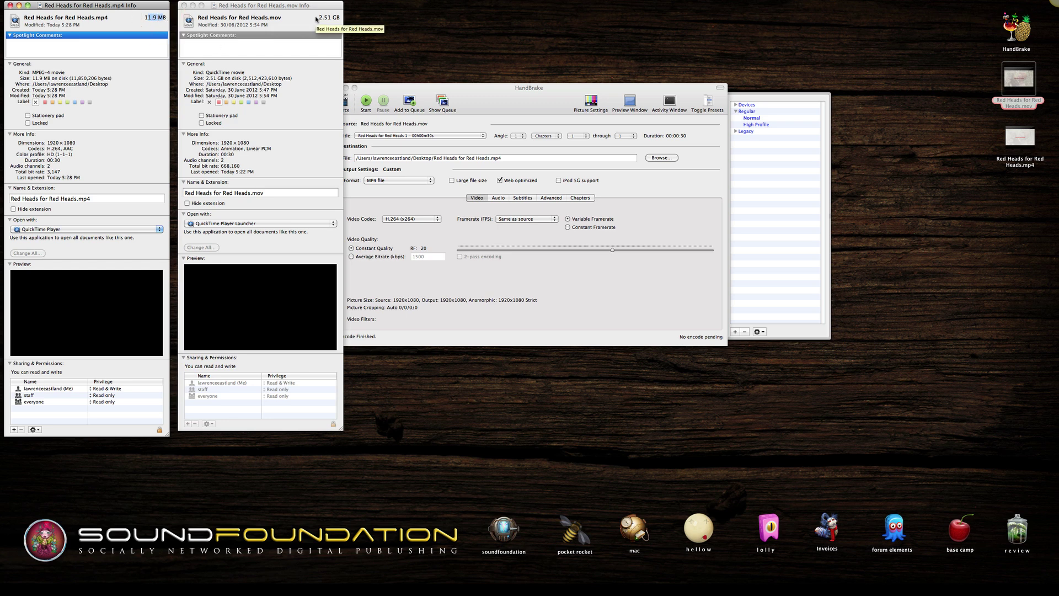
key("super+grave")
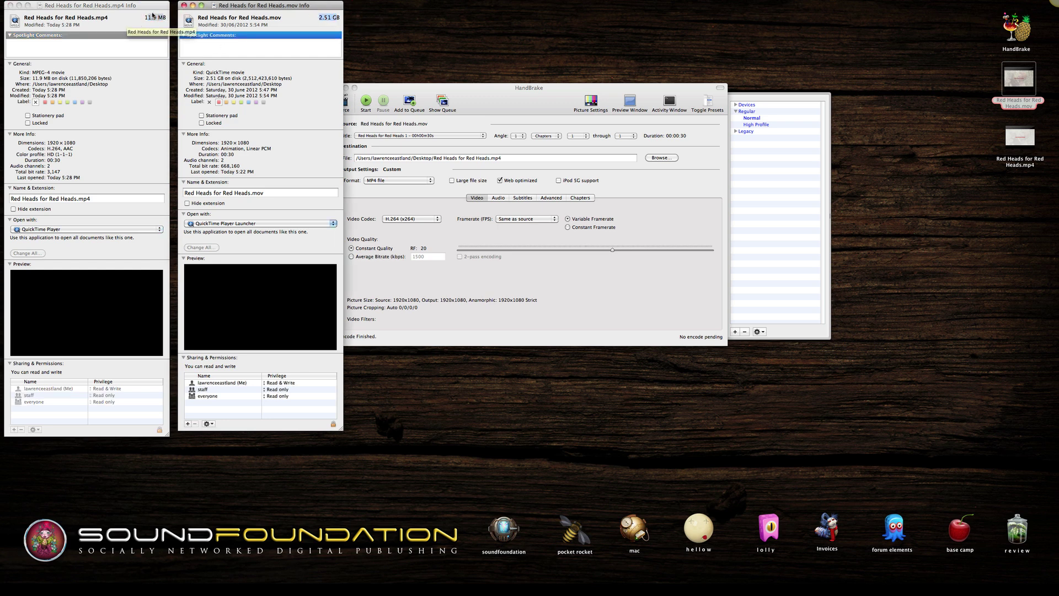
left_click(184, 6)
left_click(10, 6)
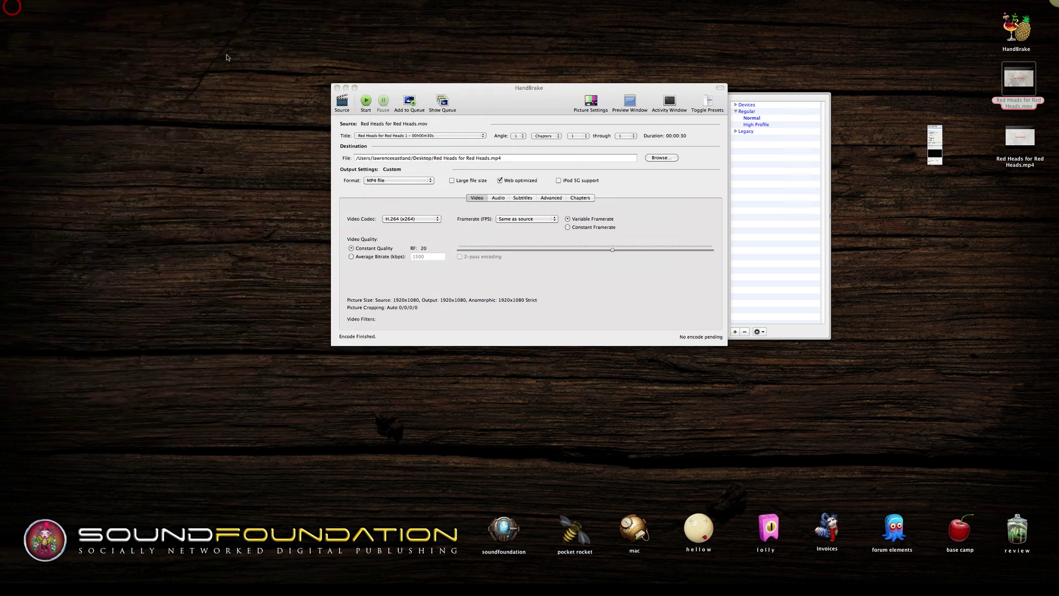
left_click(1021, 103)
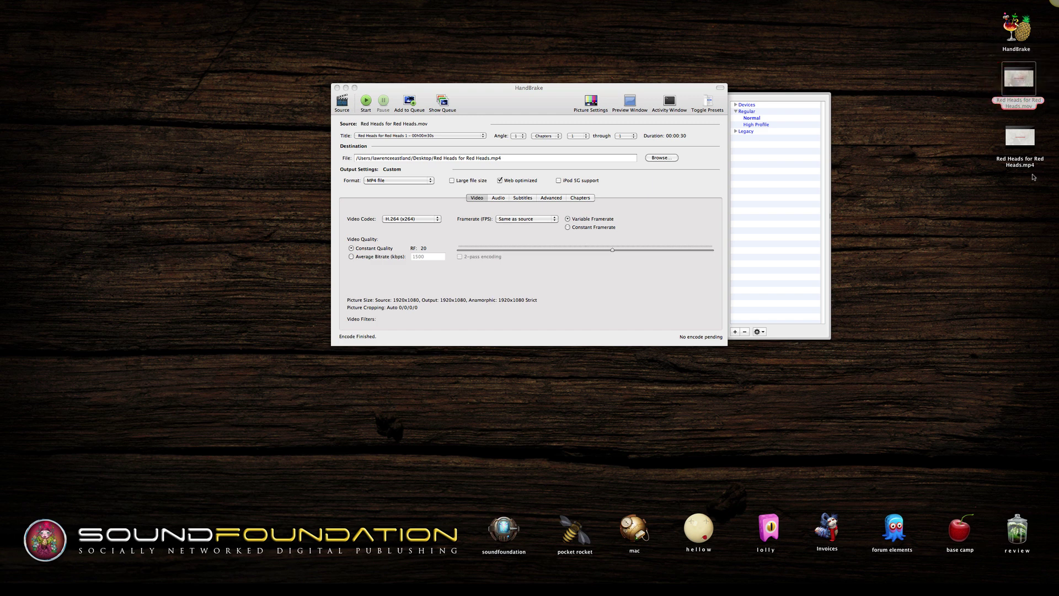
Open the .mov and .mp4 in QuickTime, jumping the .mov to 00:00:12 and the .mp4 to 00:00:10.
key("super+o")
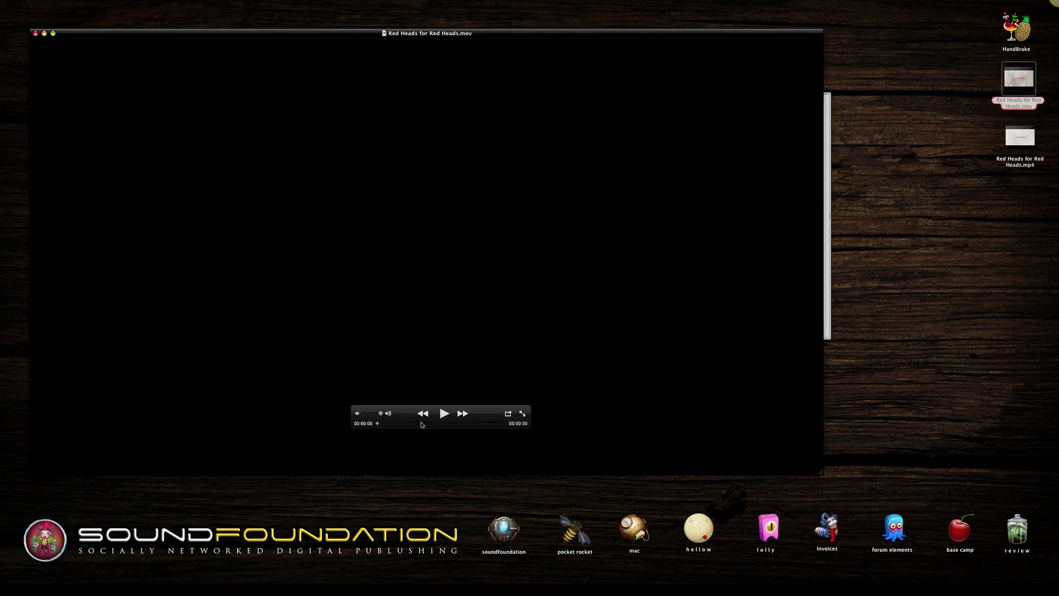
left_click(430, 424)
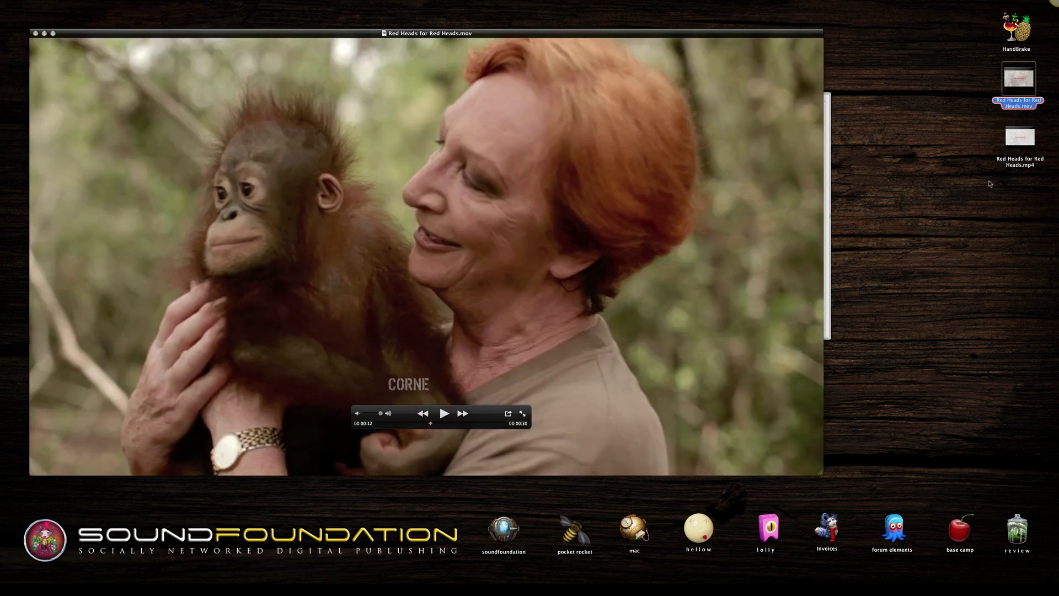
double_click(1019, 145)
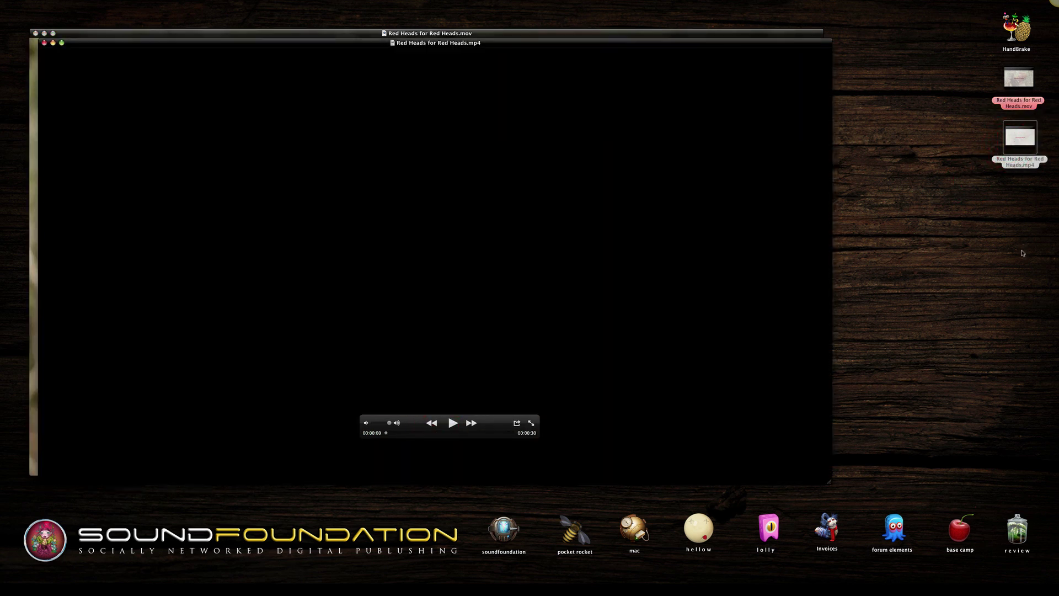
left_click(436, 433)
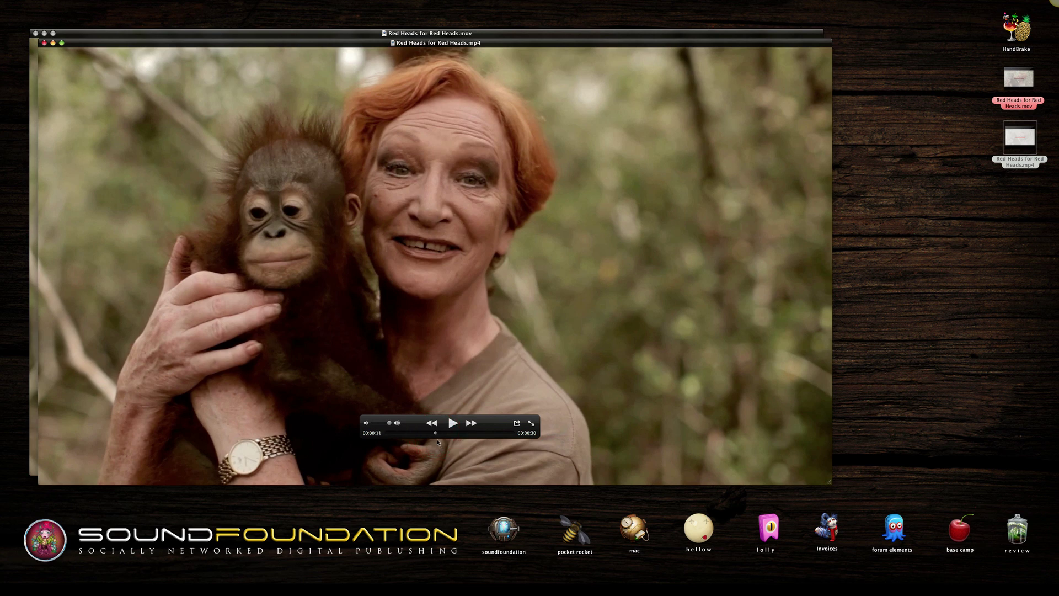
left_click(431, 434)
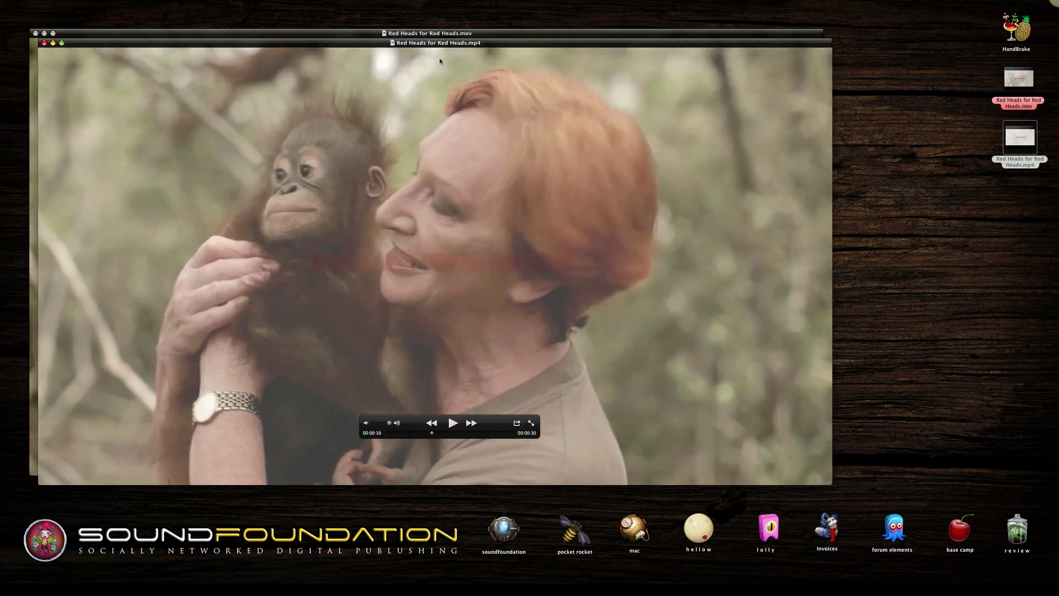
Place the .mp4 beside the .mov, pause it at 00:00:12 with volume lowered, compare, then close it.
left_click_drag(447, 44, 708, 38)
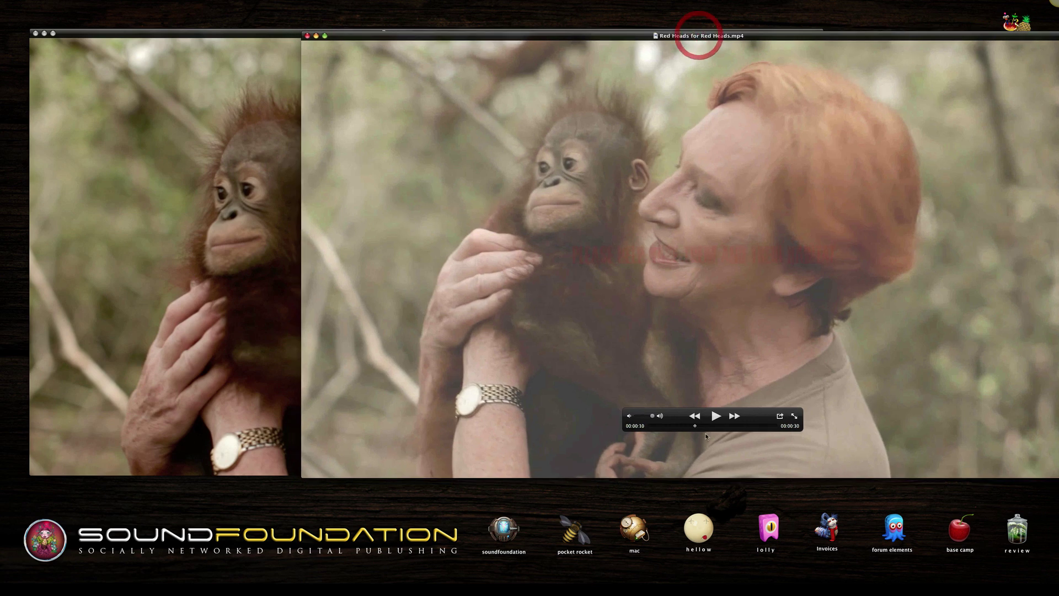
left_click(716, 418)
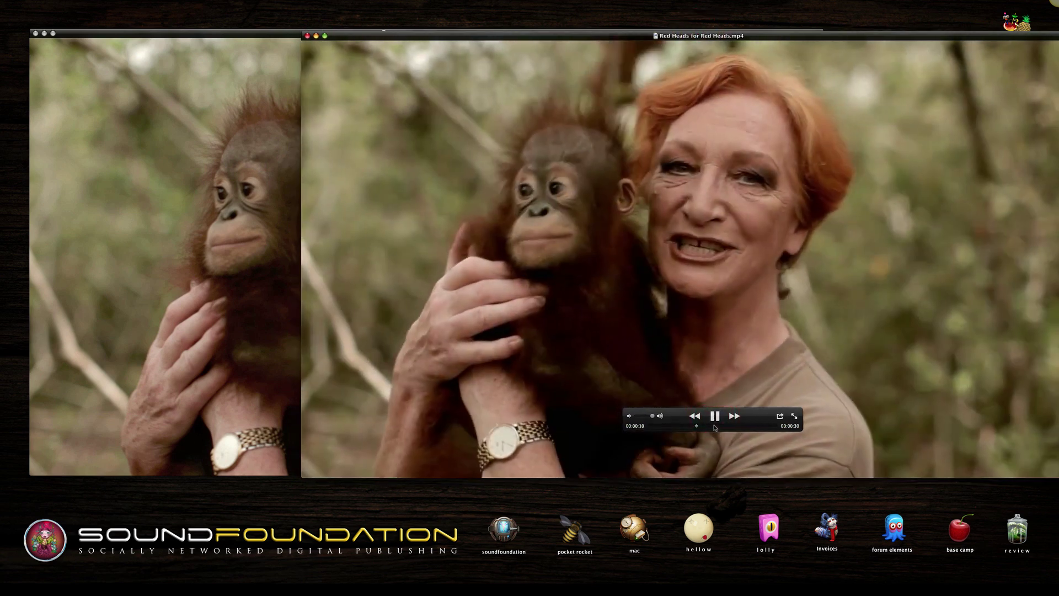
left_click(713, 418)
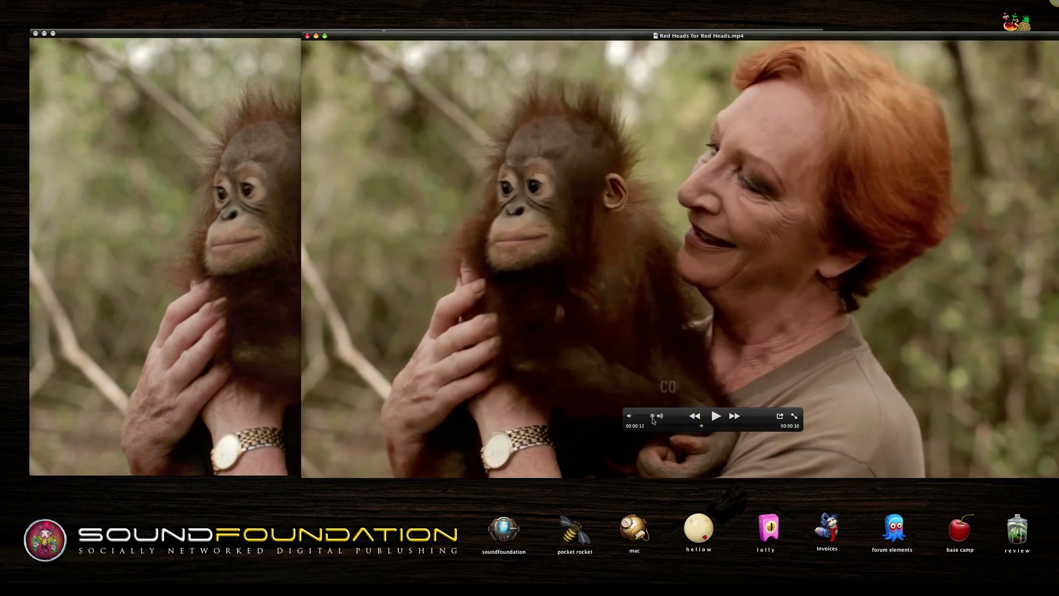
left_click_drag(653, 416, 641, 422)
left_click(237, 337)
left_click(935, 249)
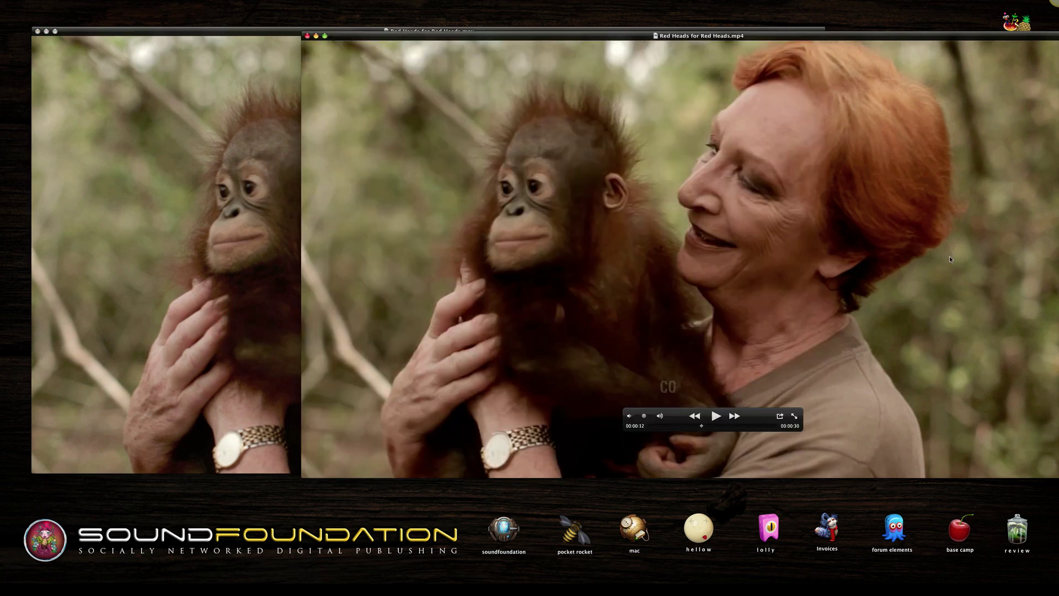
left_click(220, 282)
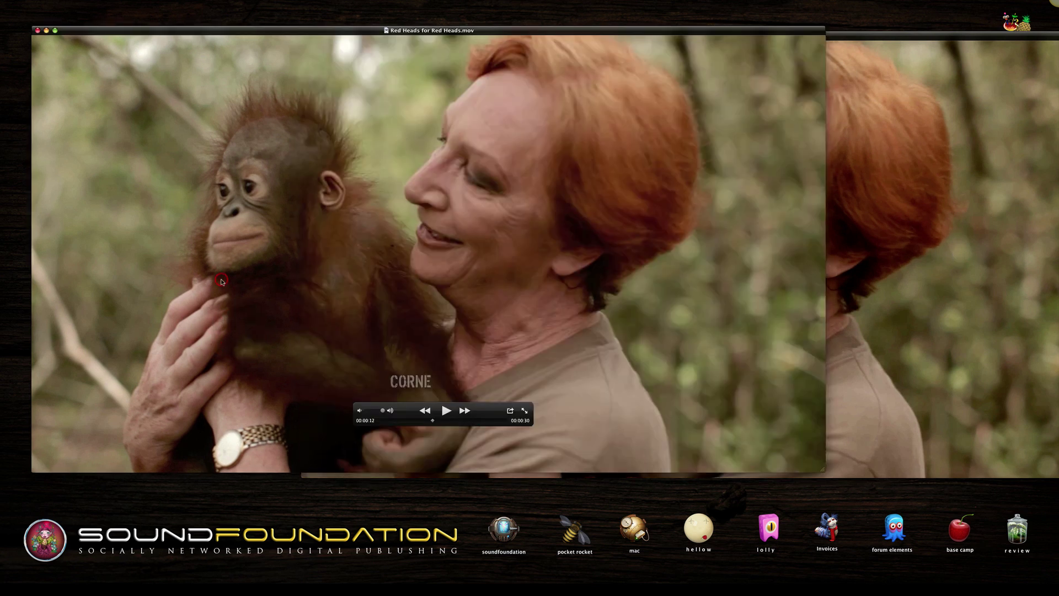
left_click(953, 246)
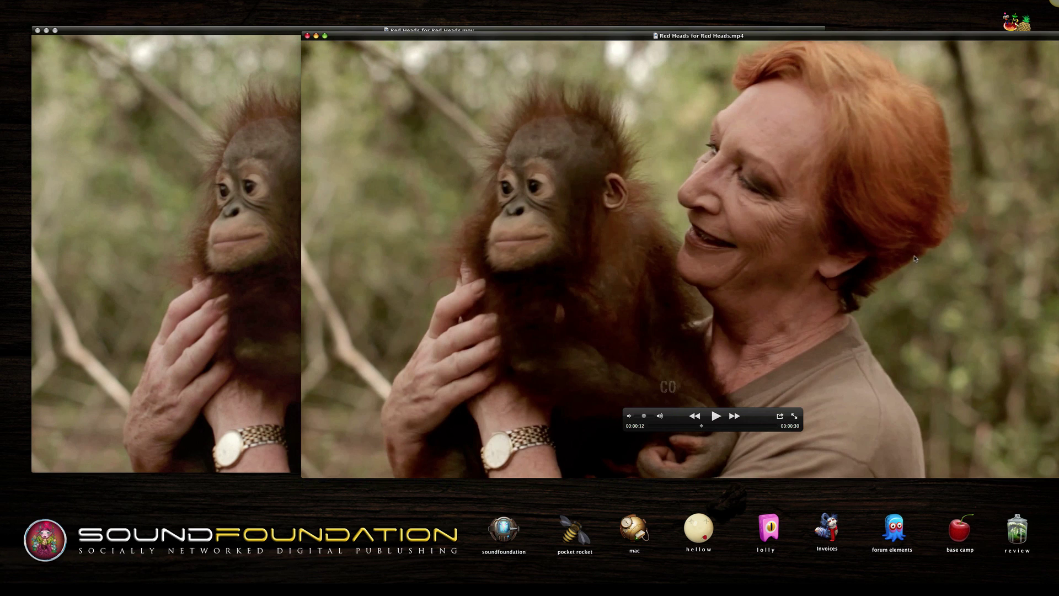
key("super+w")
key("super+w")
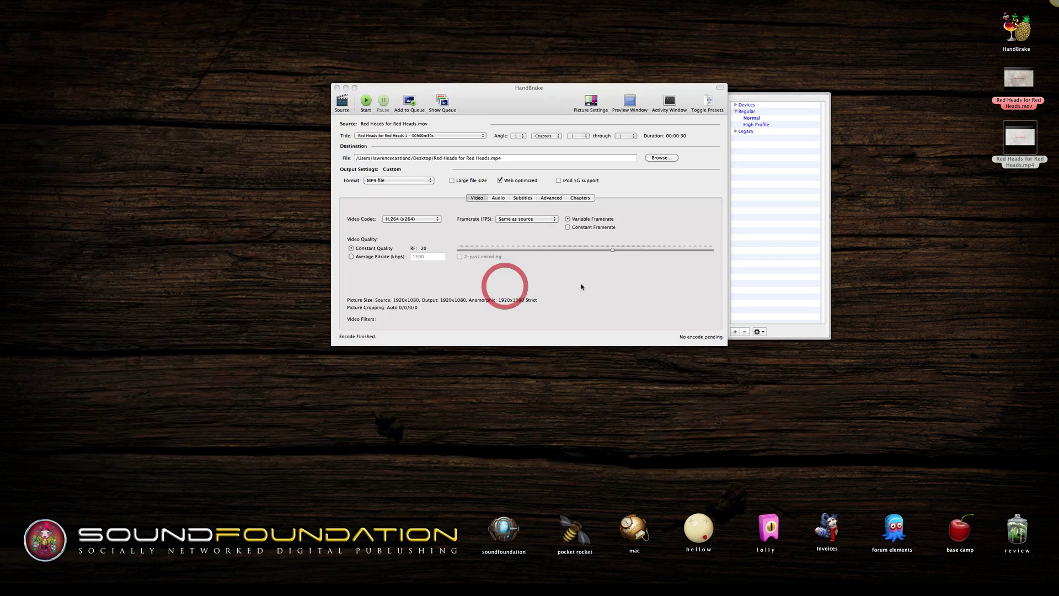
Close the .mov player and reopen Red Heads for Red Heads.mp4 to watch it to 00:00:30.
left_click(922, 237)
double_click(1018, 144)
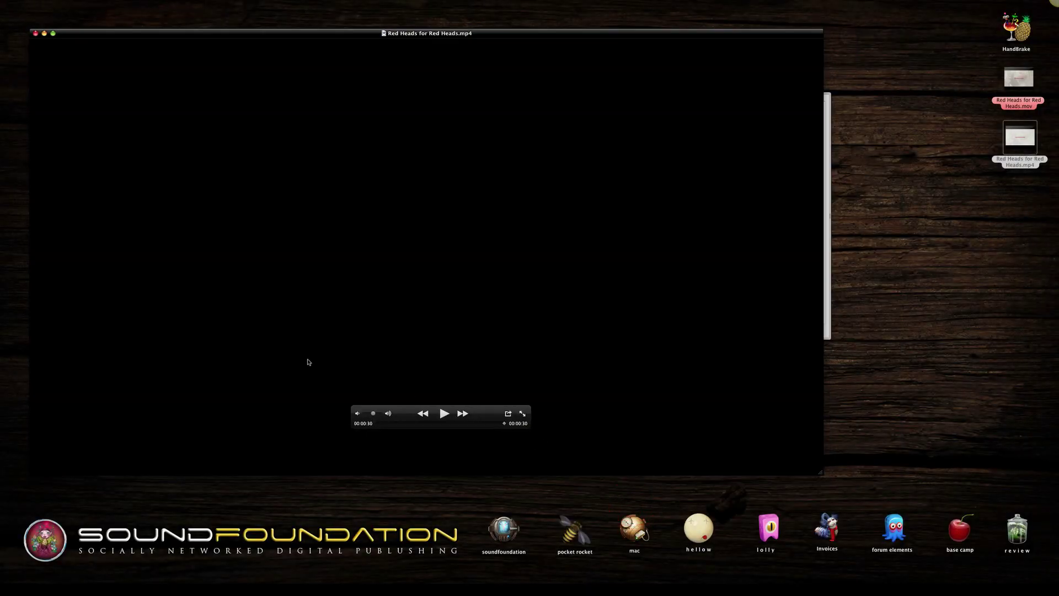
Close the MP4 player window and select the .mp4 on the desktop.
left_click(36, 33)
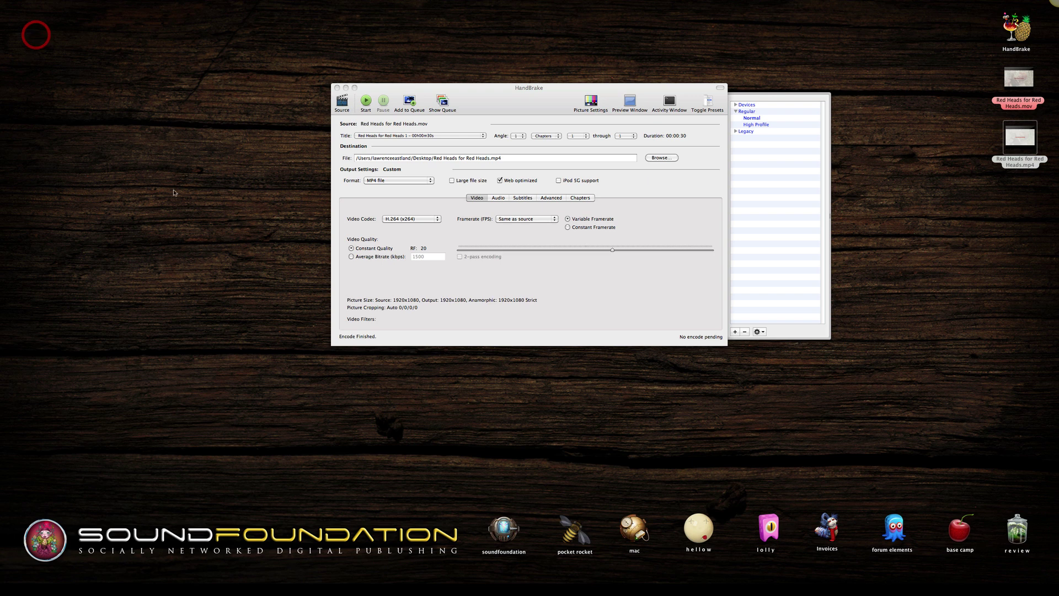
left_click(891, 200)
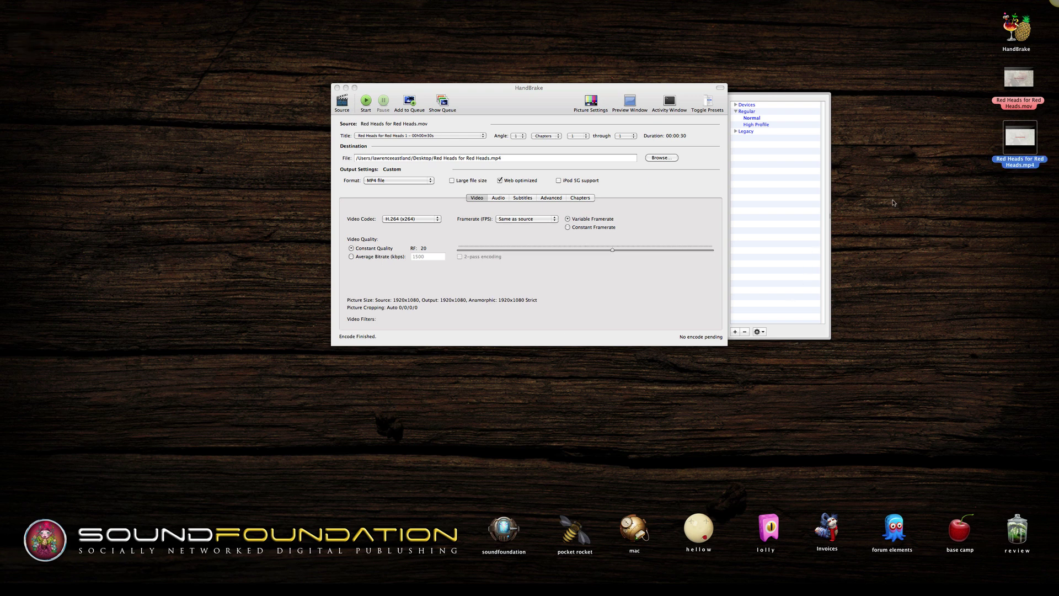